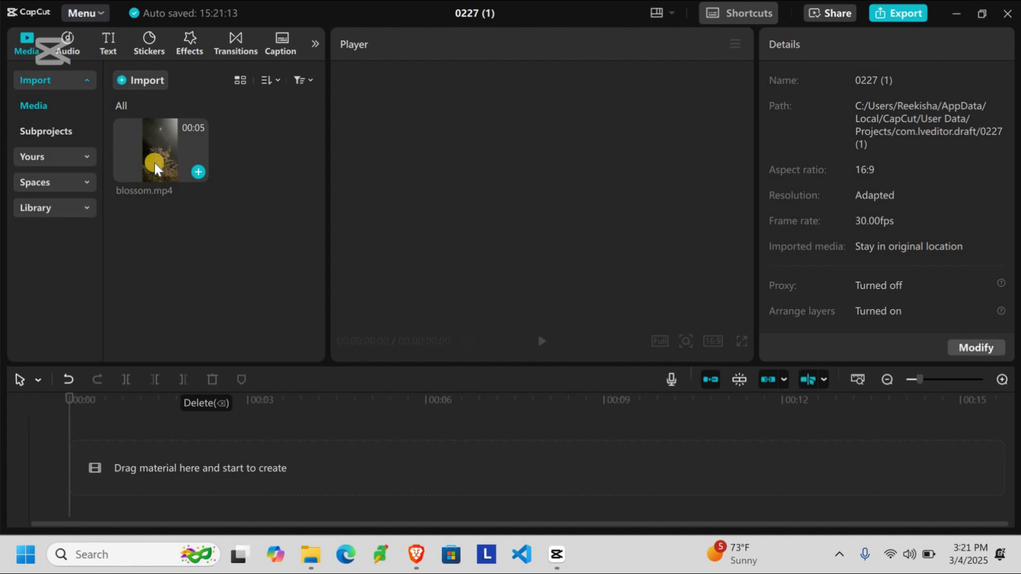
Drag blossom.mp4 from the Media panel onto the timeline
drag(154, 163, 117, 479)
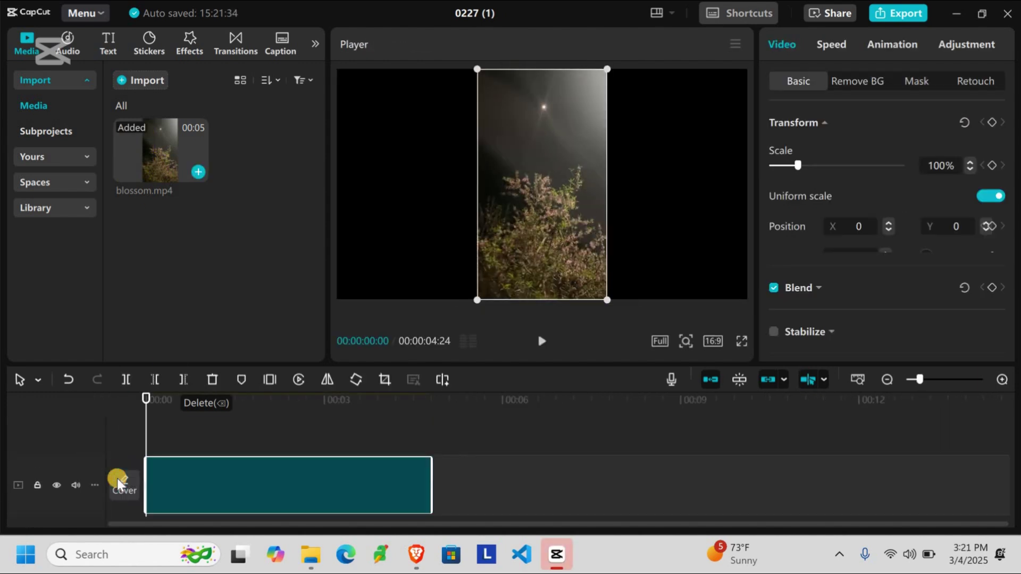
Add the Default text style from the Text library to the timeline
click(101, 45)
mouse_move(147, 105)
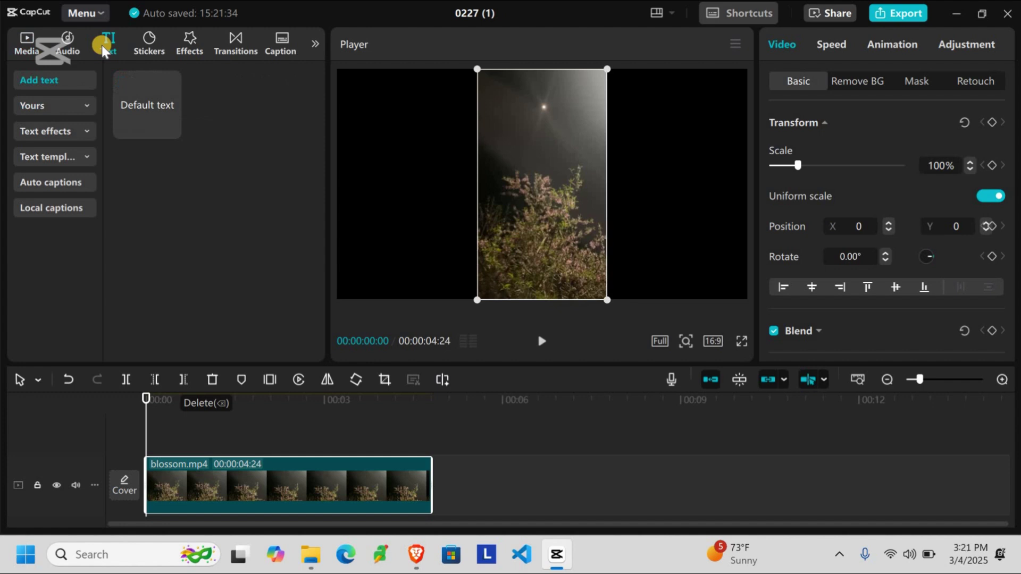
click(155, 133)
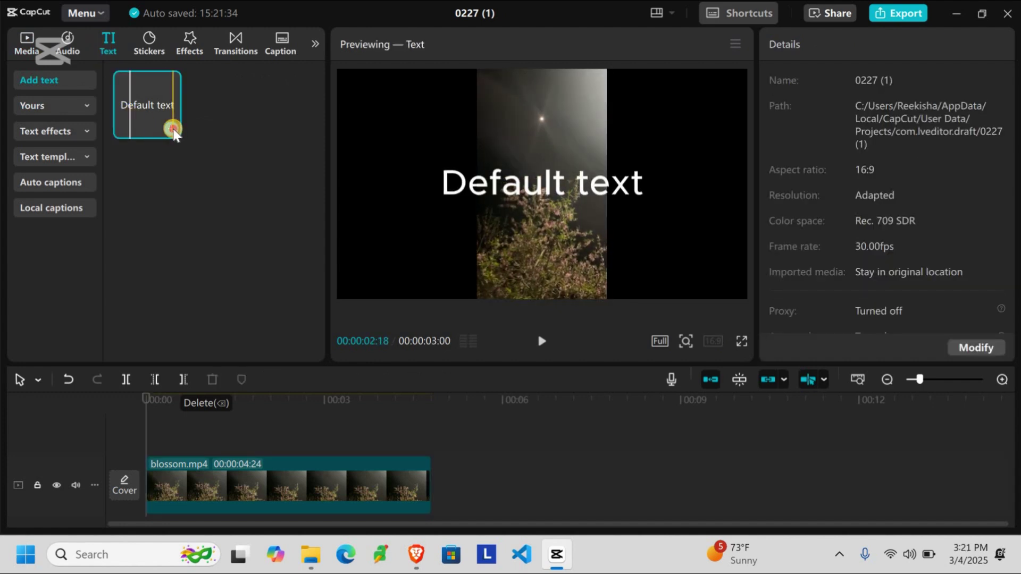
click(173, 129)
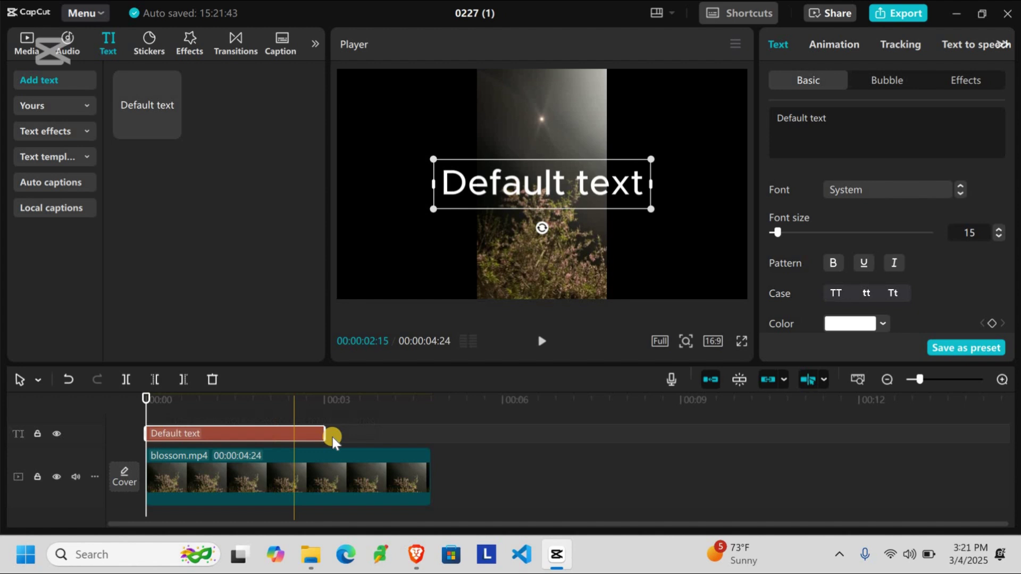
Extend the text clip to the video end, enlarge it, and narrow it to two lines
drag(333, 437, 429, 444)
click(582, 174)
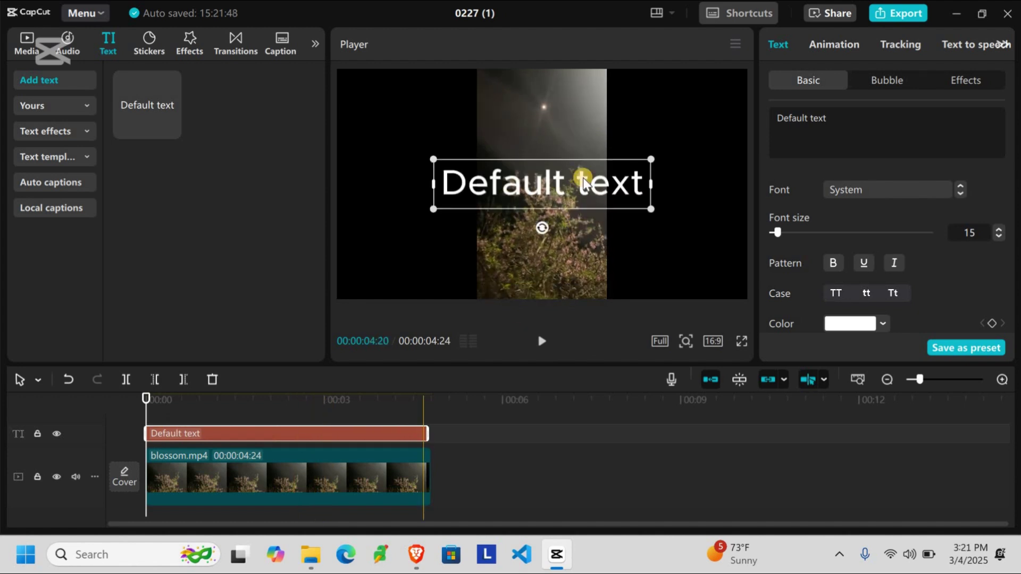
click(838, 141)
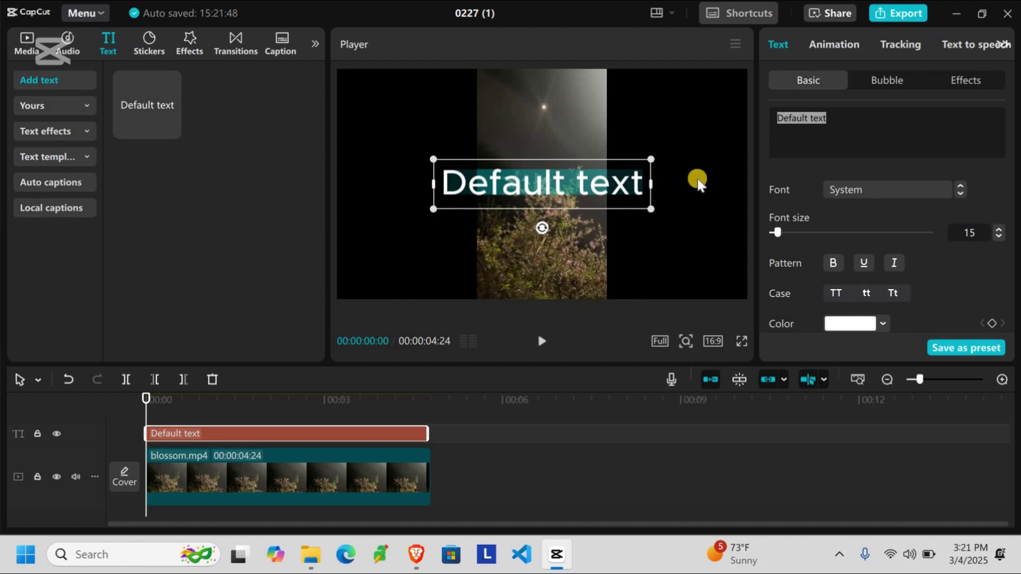
drag(651, 210, 698, 190)
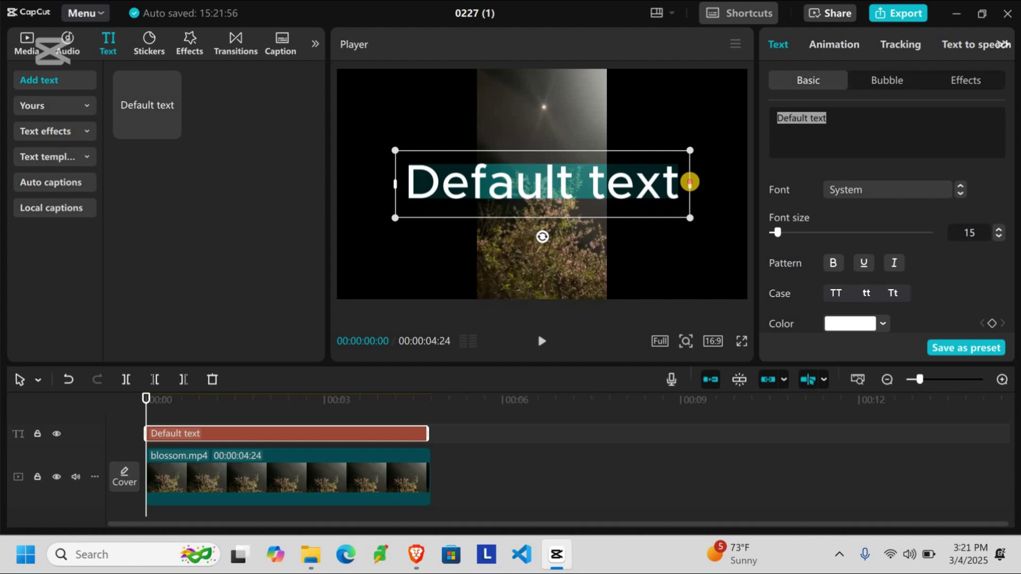
drag(689, 184, 647, 177)
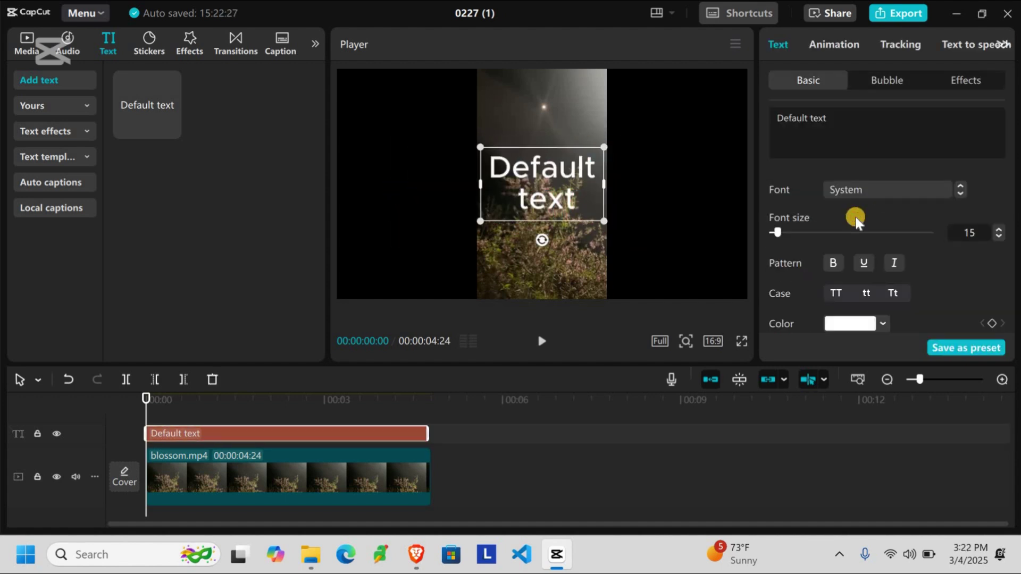
scroll(856, 217, down, 3)
scroll(855, 217, down, 3)
scroll(856, 217, down, 3)
scroll(856, 217, down, 2)
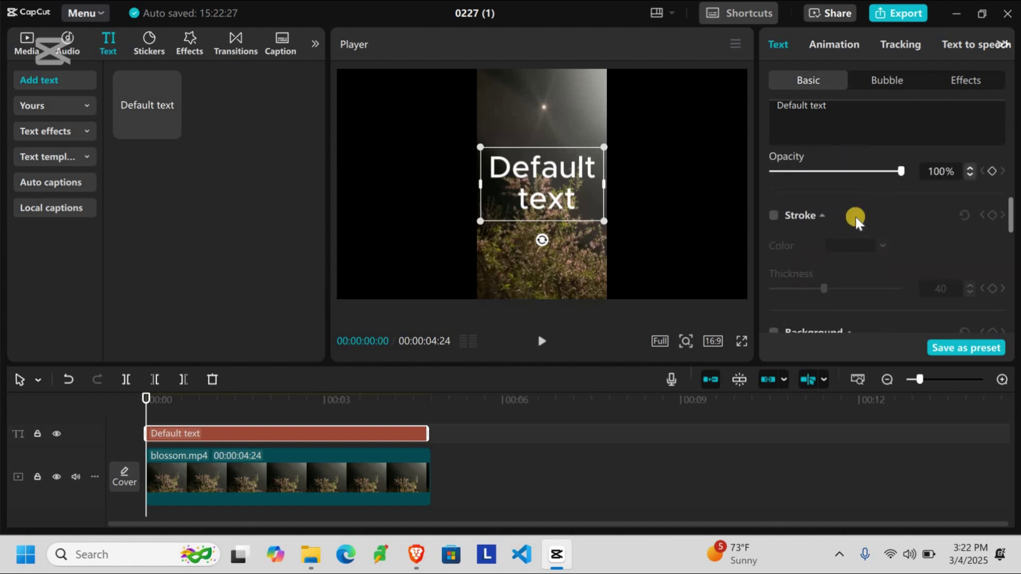
scroll(856, 217, down, 2)
Enable the text Background and set its colour to reddish 914C4C
click(774, 194)
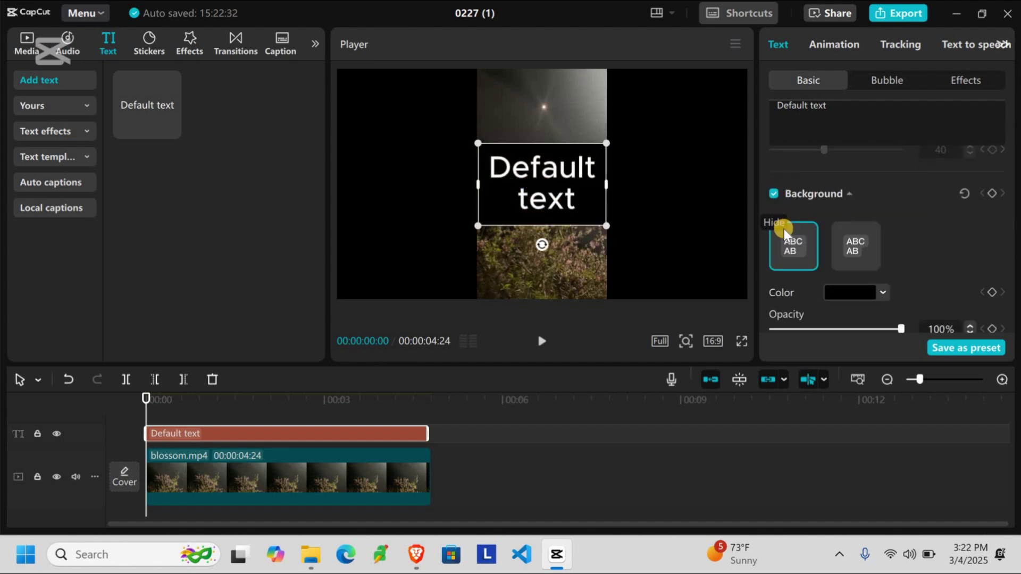
scroll(786, 234, down, 2)
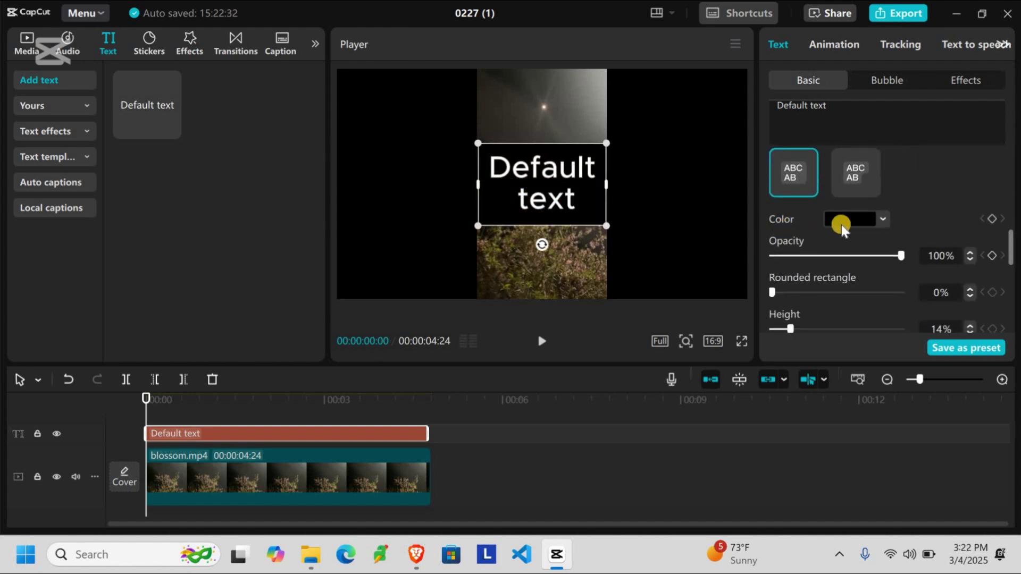
click(882, 223)
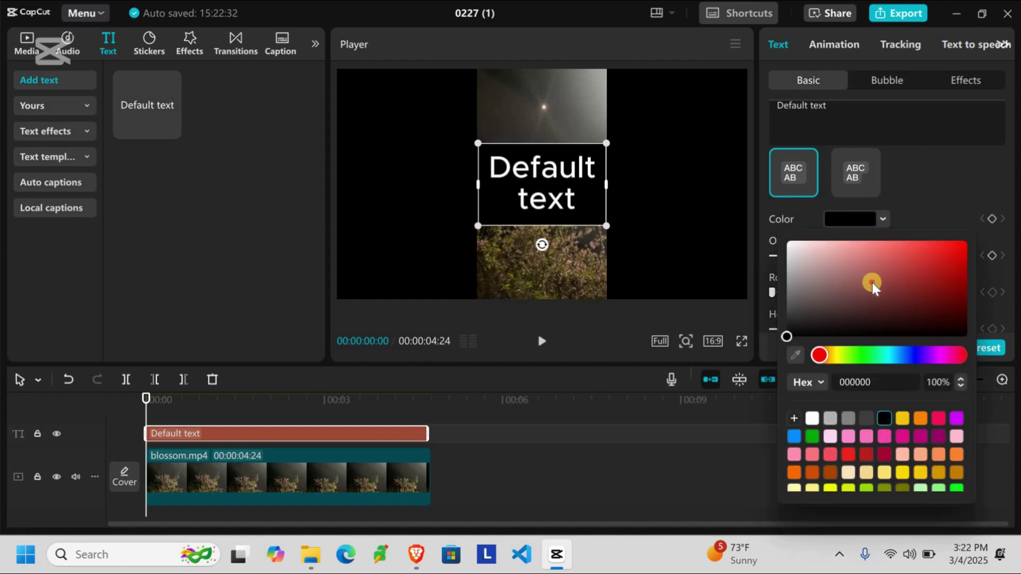
click(872, 283)
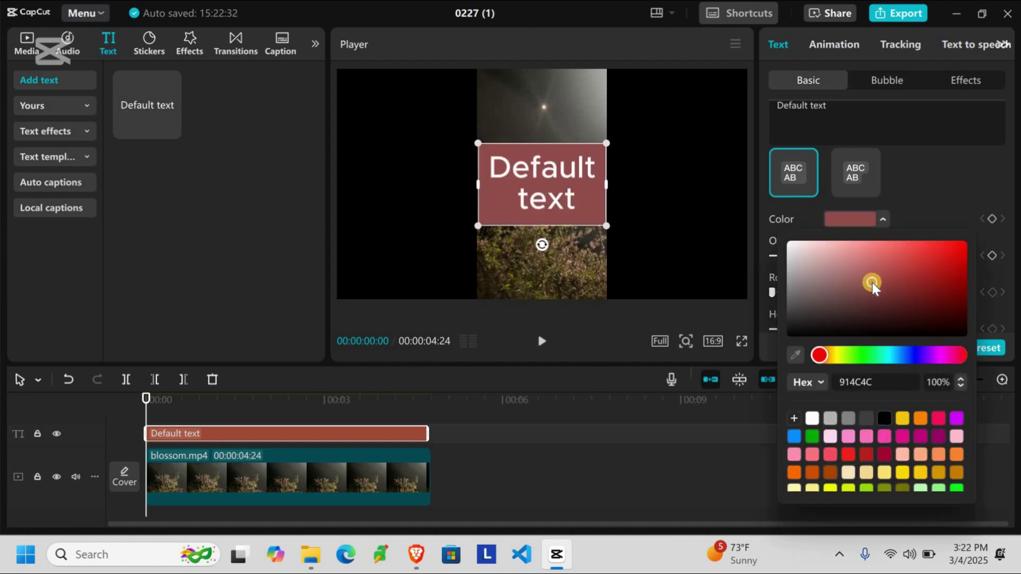
click(886, 206)
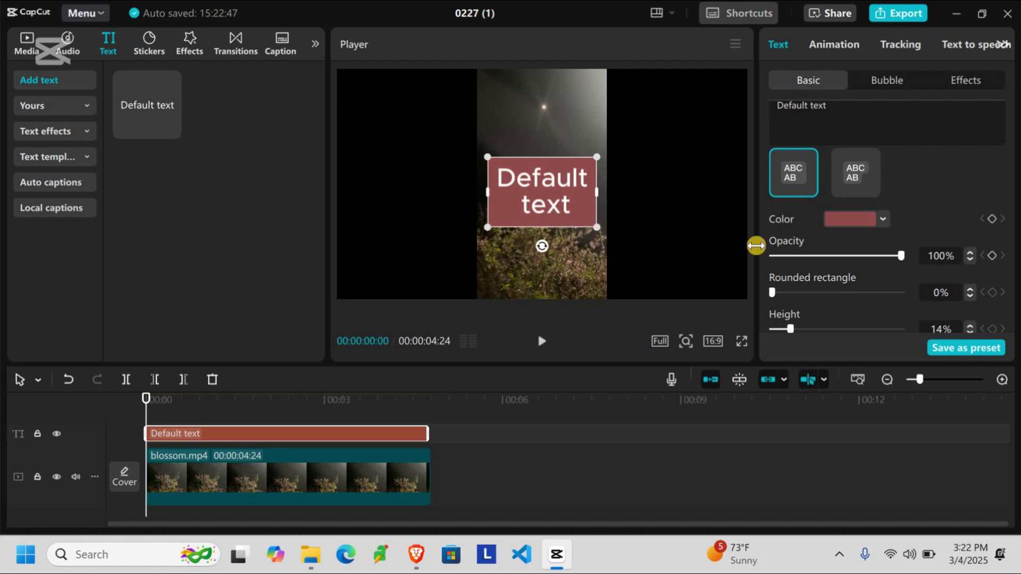
scroll(774, 254, down, 5)
scroll(774, 254, up, 3)
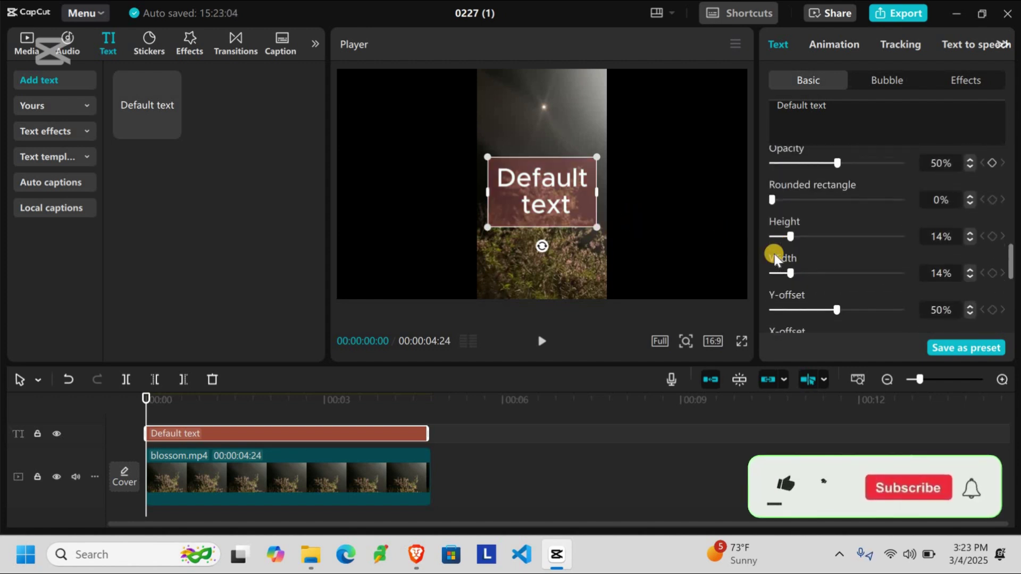
scroll(773, 254, up, 2)
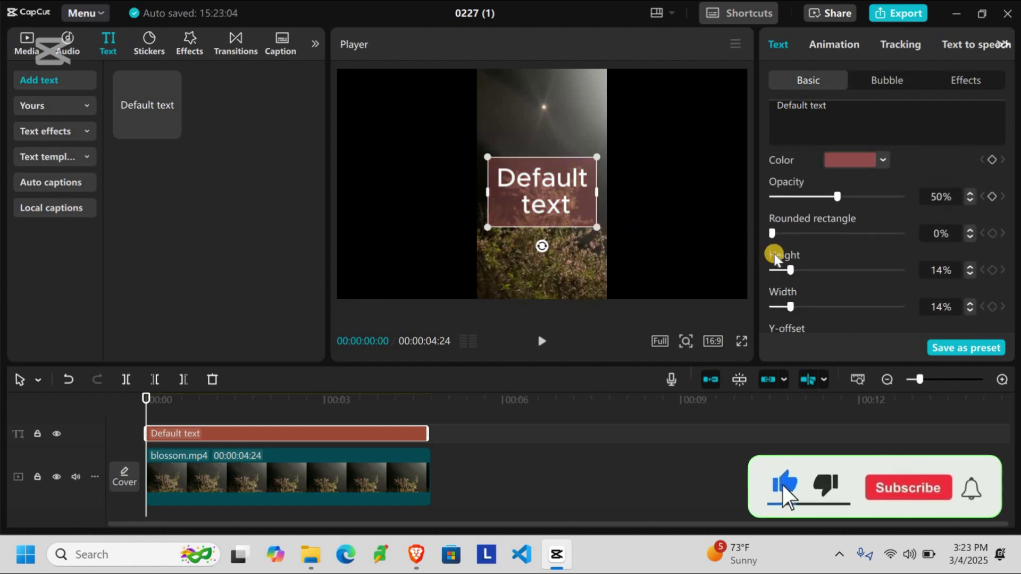